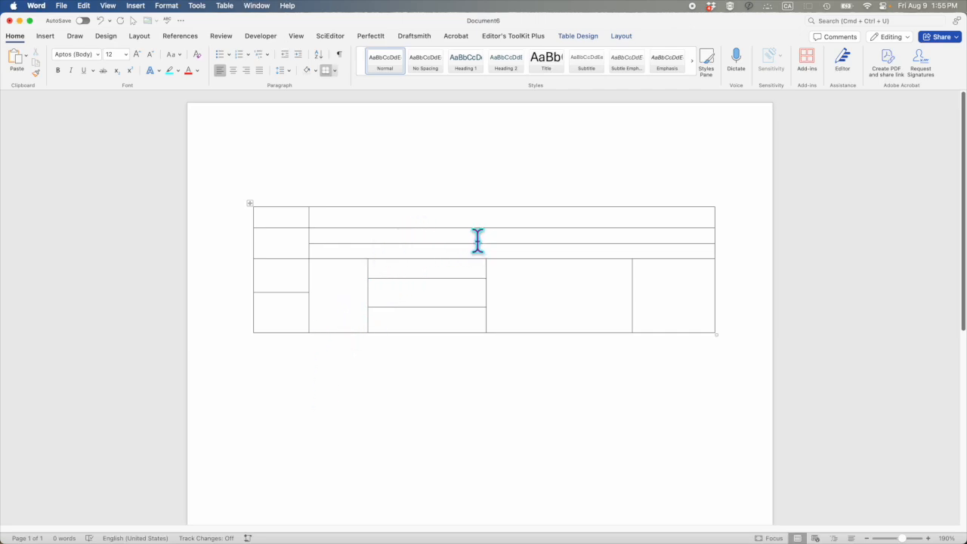
# Insert a new row above the table's second row
pyautogui.rightClick(321, 235)
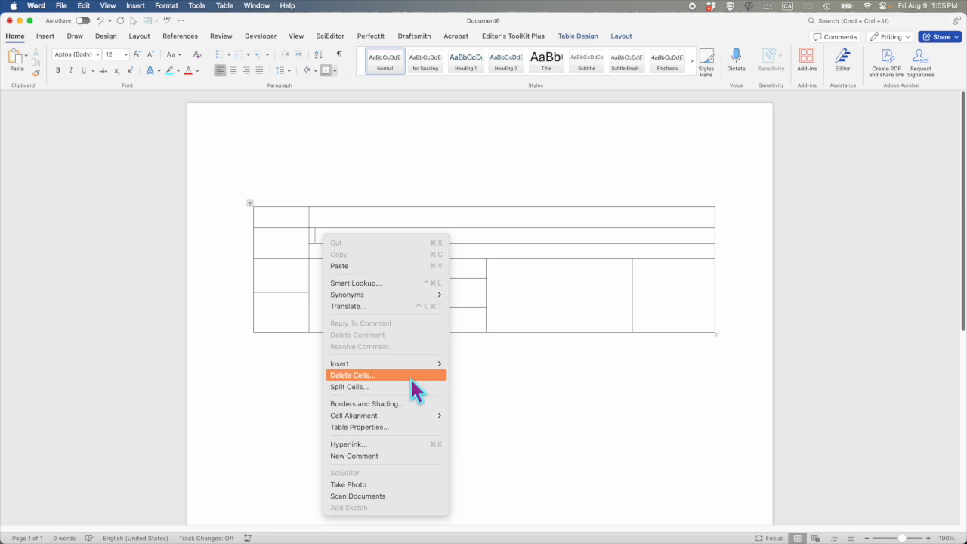
pyautogui.moveTo(429, 363)
pyautogui.moveTo(380, 366)
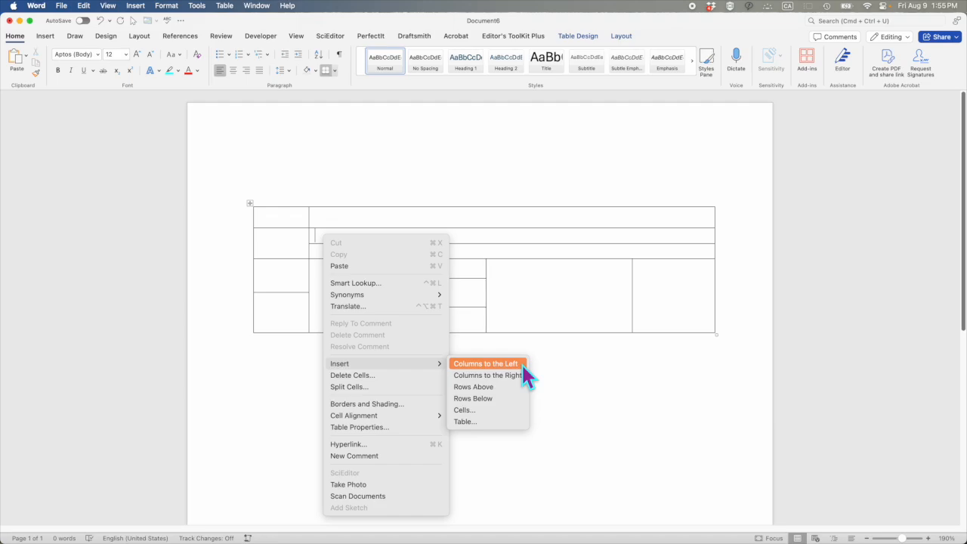
pyautogui.click(513, 387)
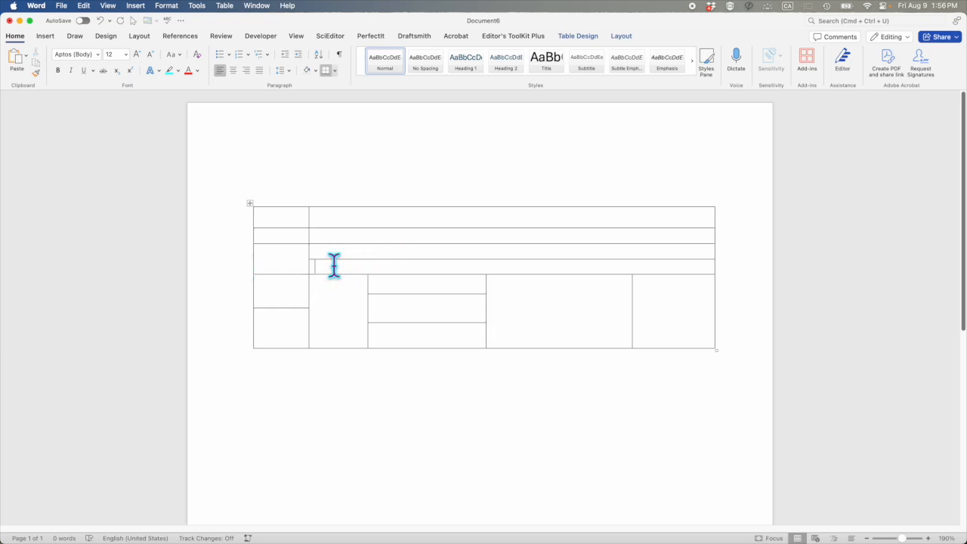
# Insert a row above the lower of the two wide cells beside the tall cell in the first column
pyautogui.rightClick(334, 265)
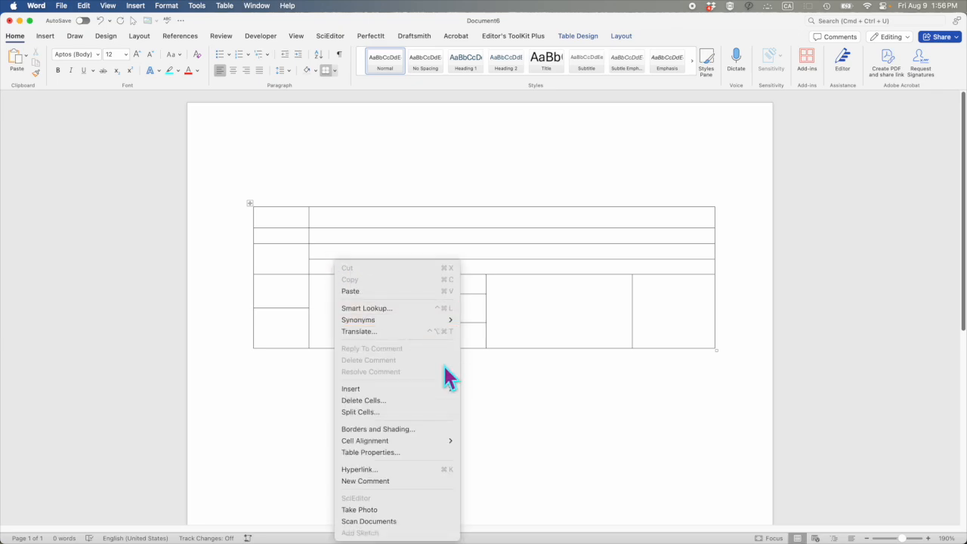
pyautogui.moveTo(442, 387)
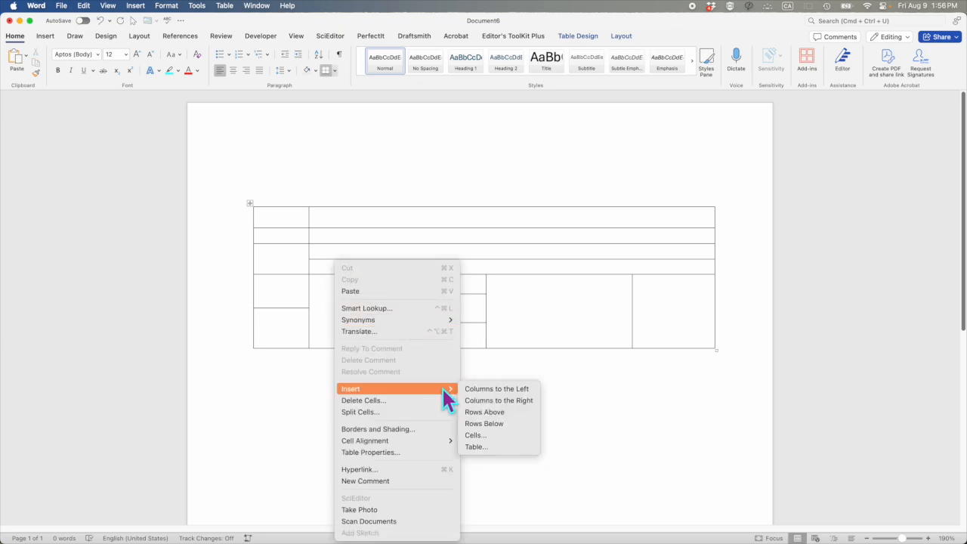
pyautogui.click(491, 412)
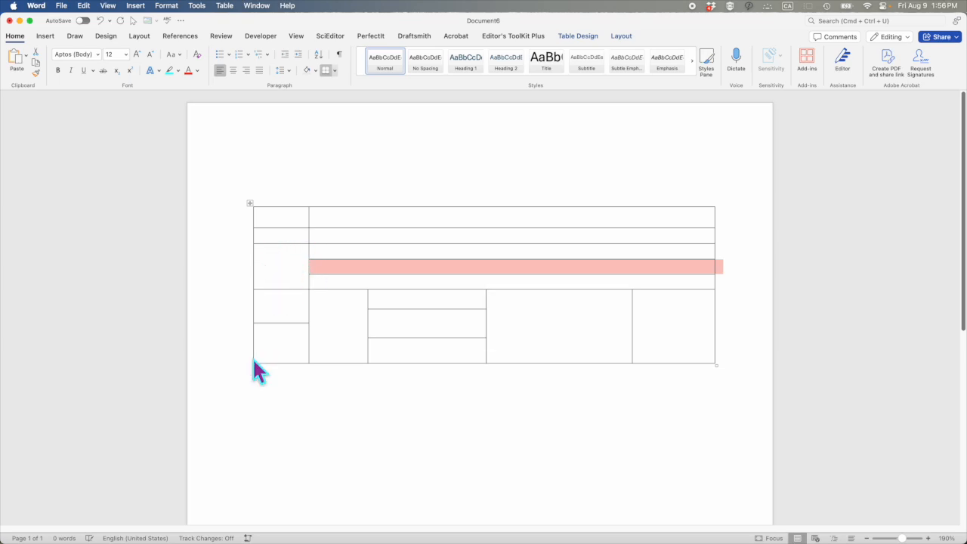
# Try deleting the entire column containing the middle of the three stacked cells, and undo the deletion
pyautogui.click(417, 299)
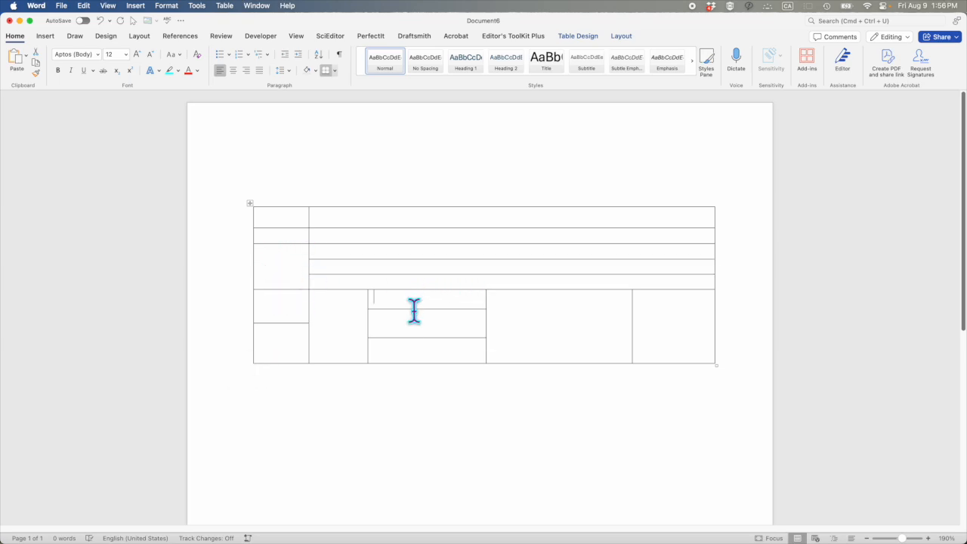
pyautogui.click(404, 326)
pyautogui.rightClick(397, 323)
pyautogui.moveTo(396, 322)
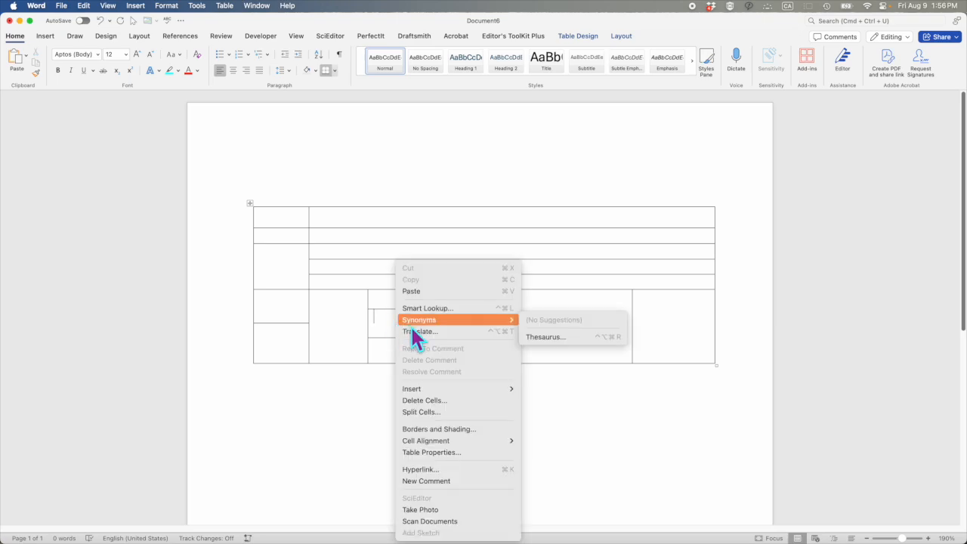
pyautogui.click(441, 401)
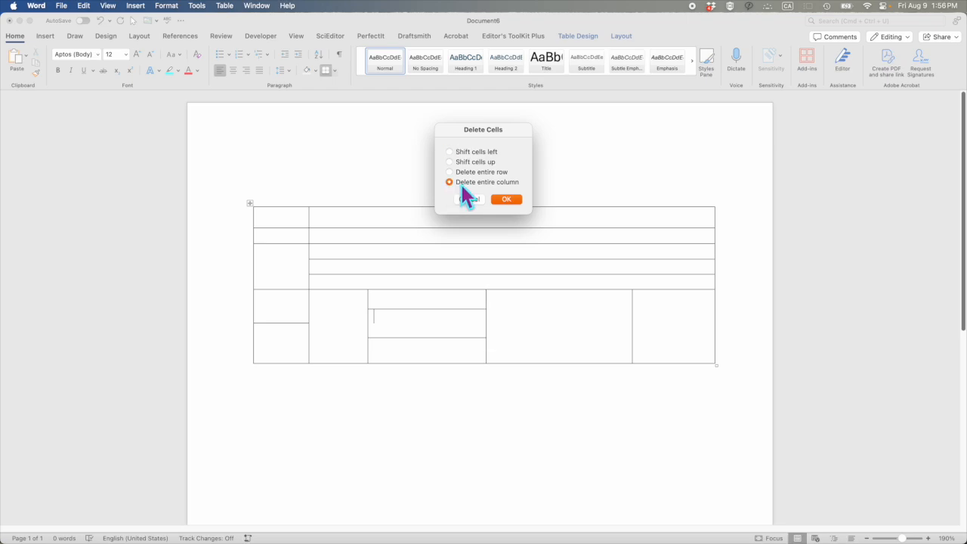
pyautogui.click(516, 201)
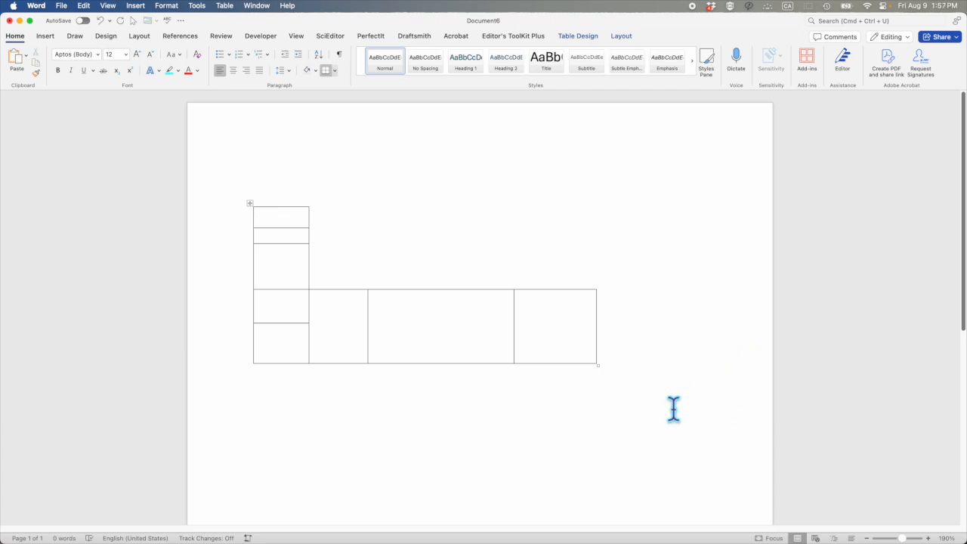
pyautogui.press('super+z')
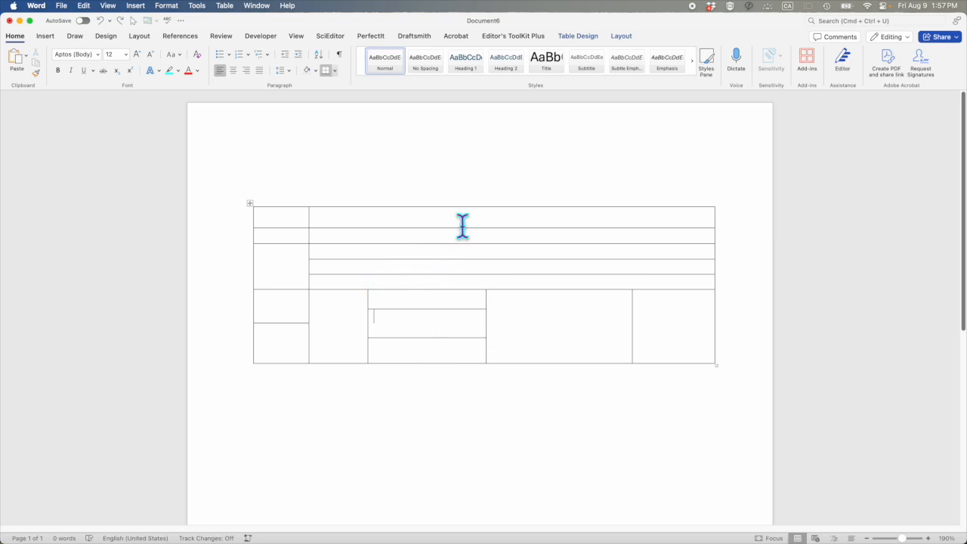
# Insert another row above the second wide cell beside the tall first-column cell
pyautogui.click(621, 36)
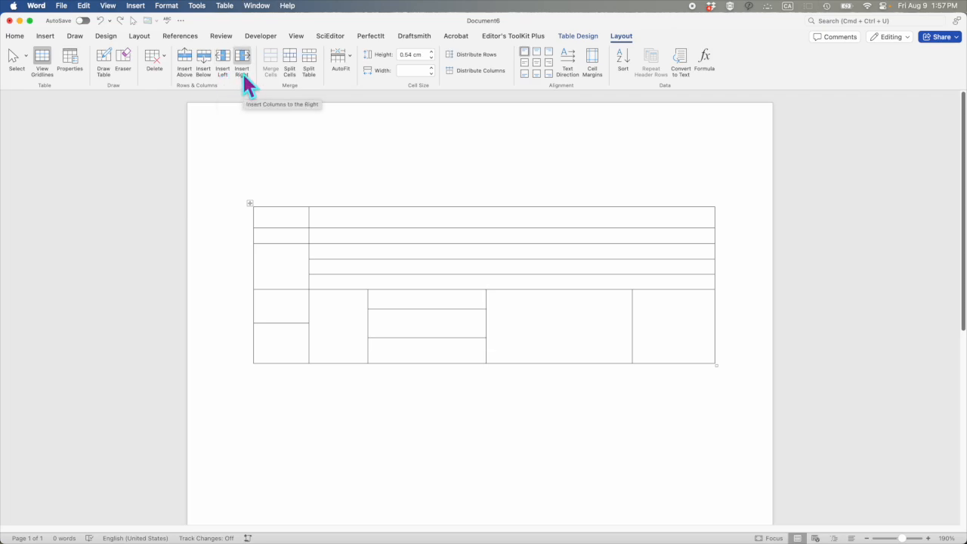
pyautogui.click(185, 70)
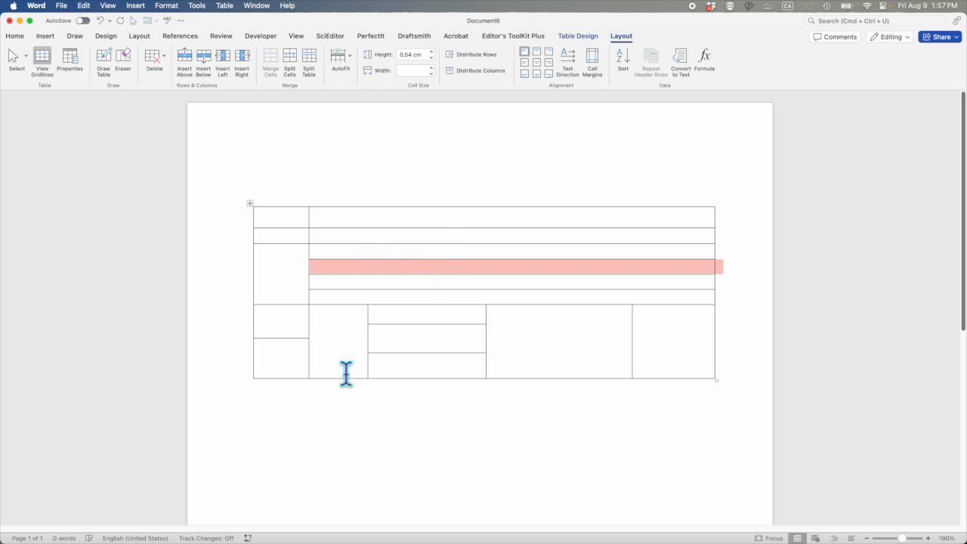
# Insert a new column to the left of the table's first column
pyautogui.click(296, 355)
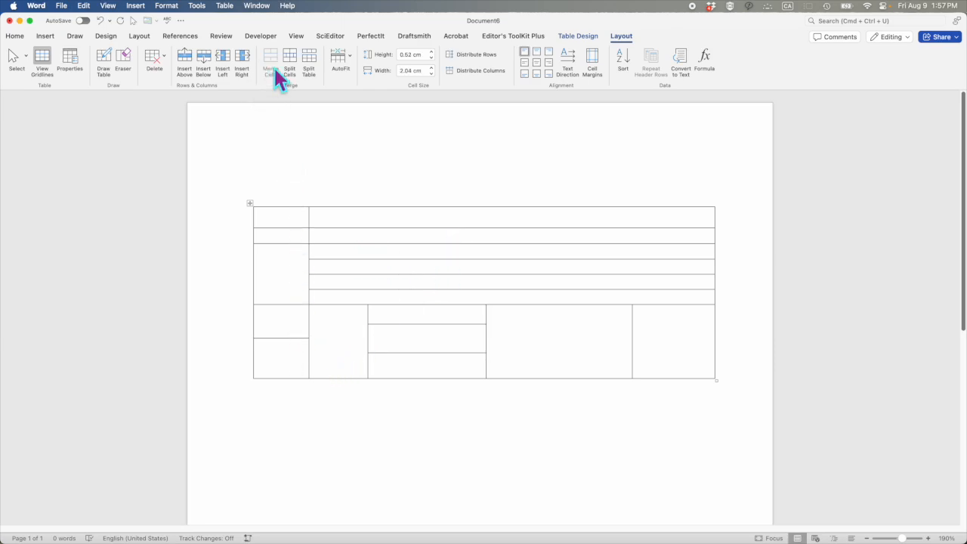
pyautogui.click(226, 57)
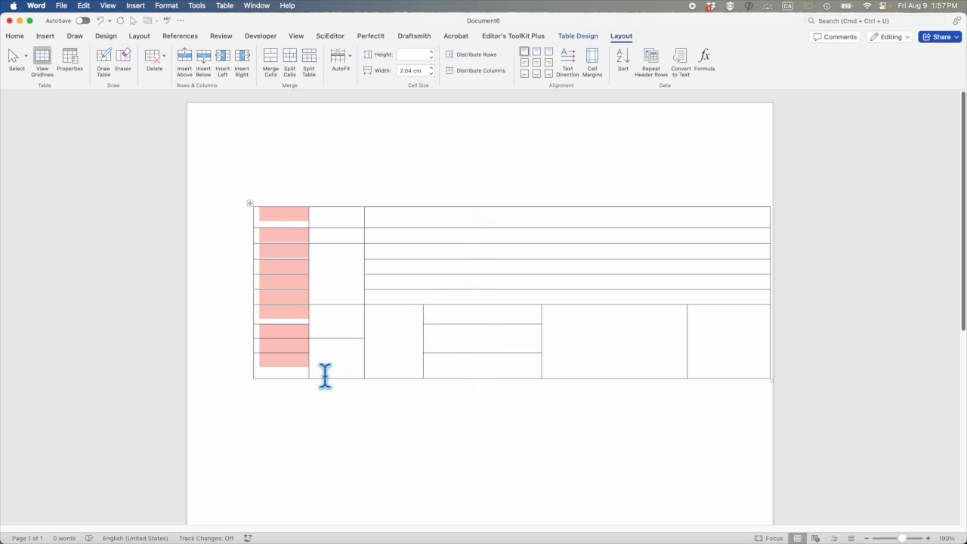
pyautogui.click(297, 353)
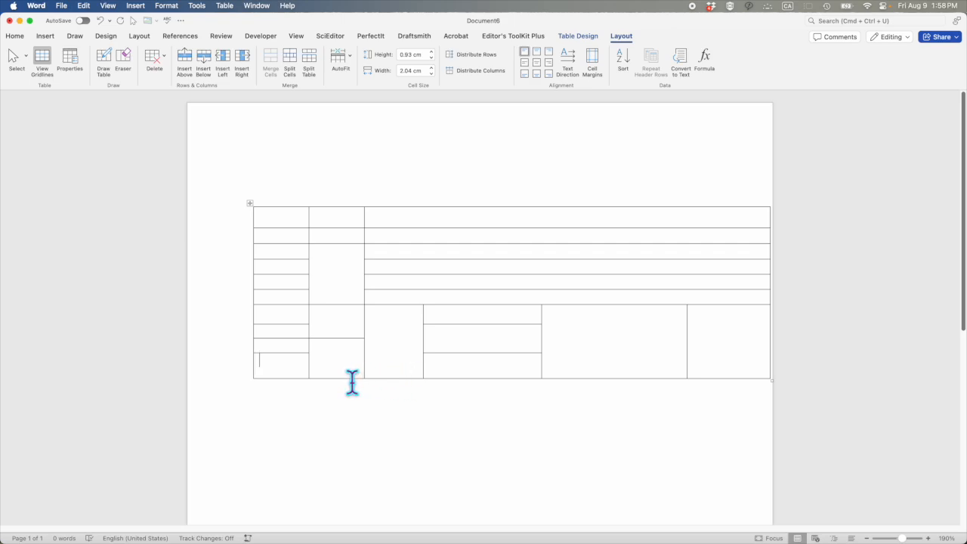
# Try removing the table's second column, and undo the removal
pyautogui.click(235, 253)
pyautogui.moveTo(234, 259); pyautogui.dragTo(250, 273)
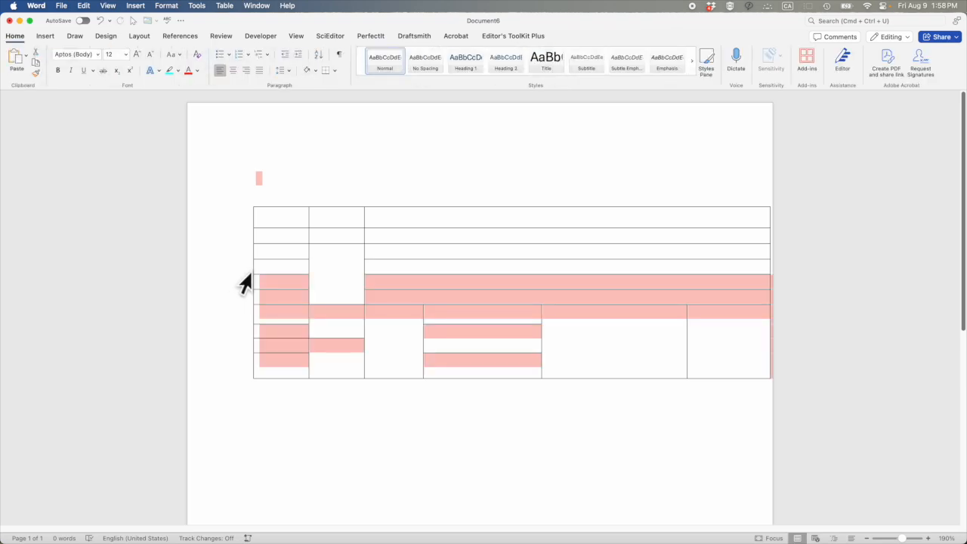
pyautogui.click(345, 203)
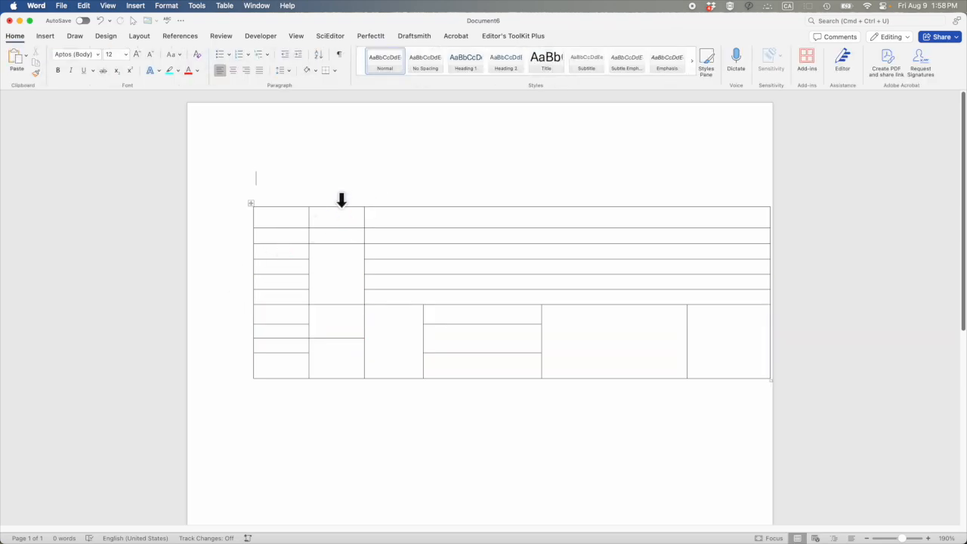
pyautogui.click(341, 200)
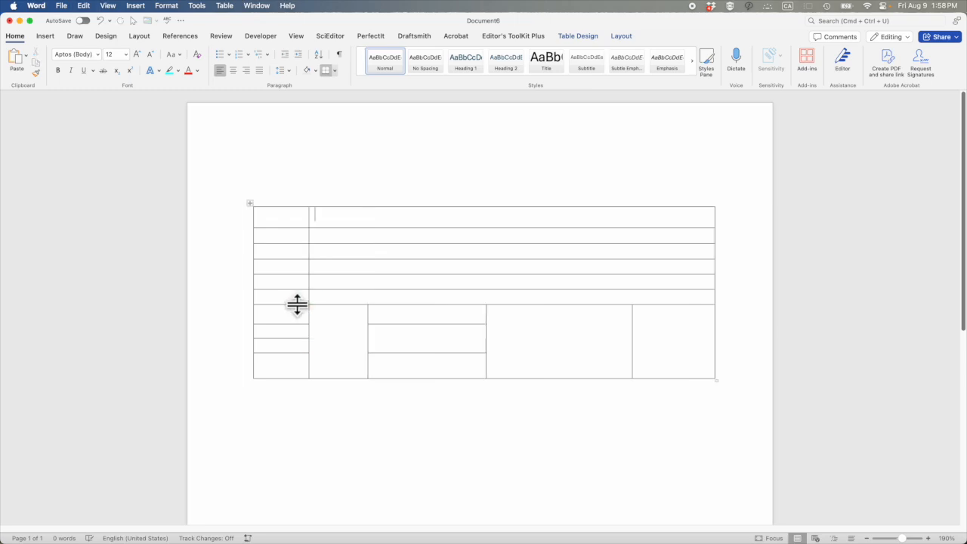
pyautogui.press('super+z')
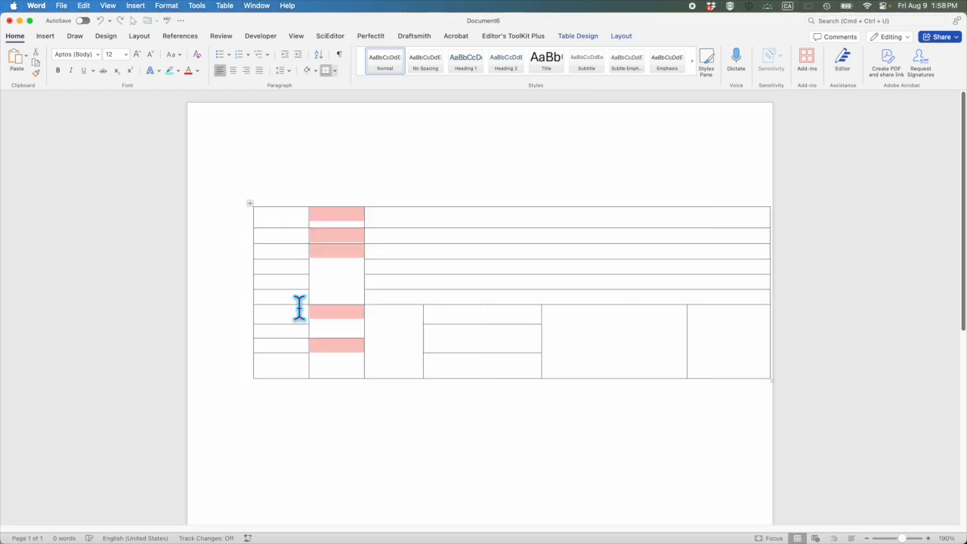
# Try adding another column before the table's second column, and undo it
pyautogui.press('super+z')
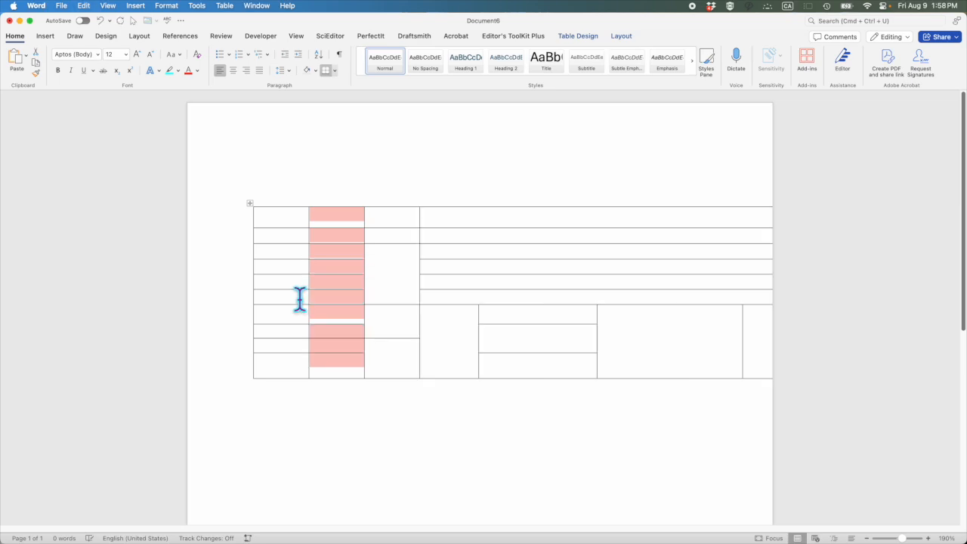
pyautogui.click(323, 288)
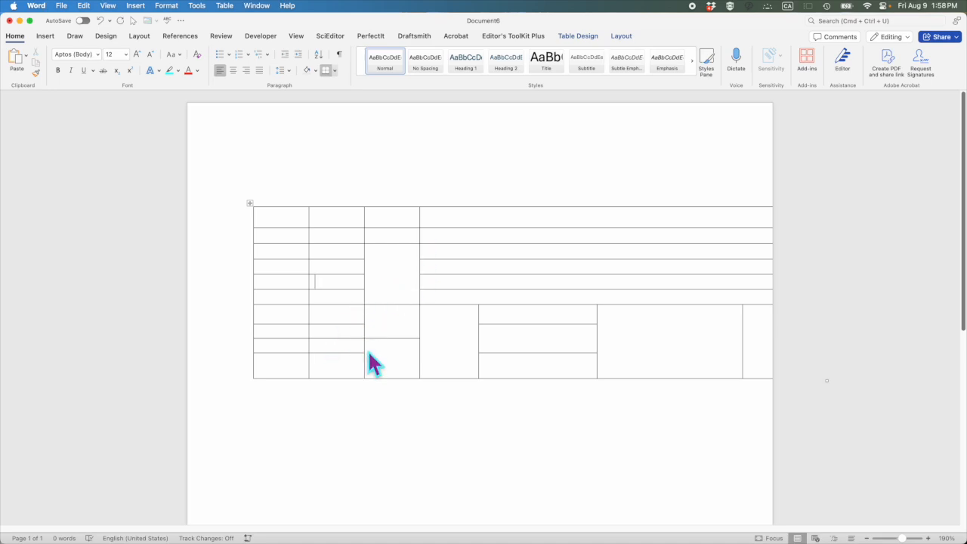
pyautogui.press('super+z')
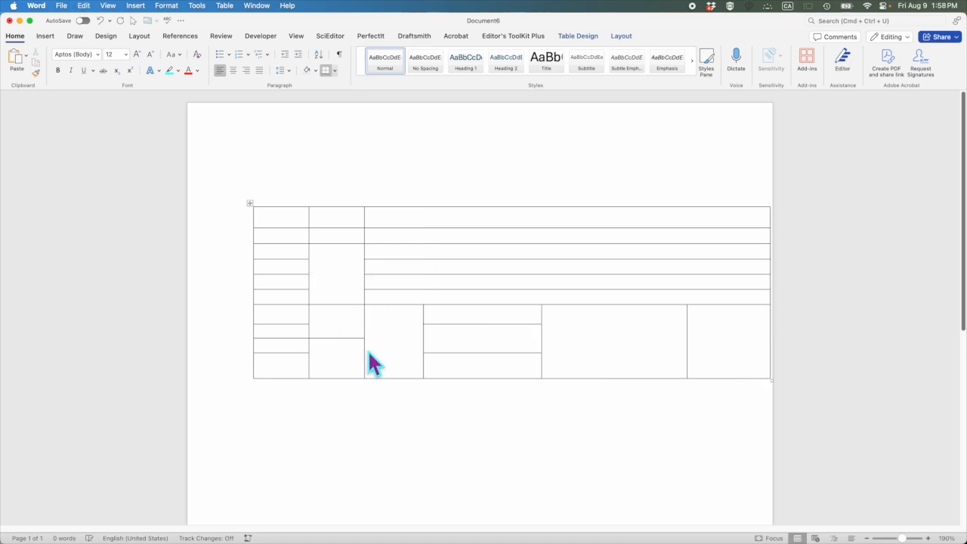
# Cut the newly added first column from the table
pyautogui.click(288, 198)
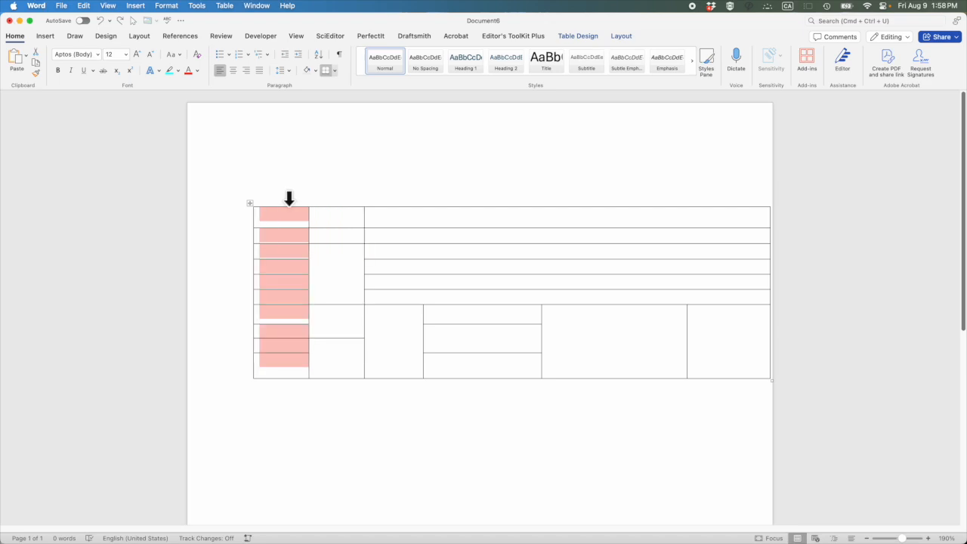
pyautogui.press('super+x')
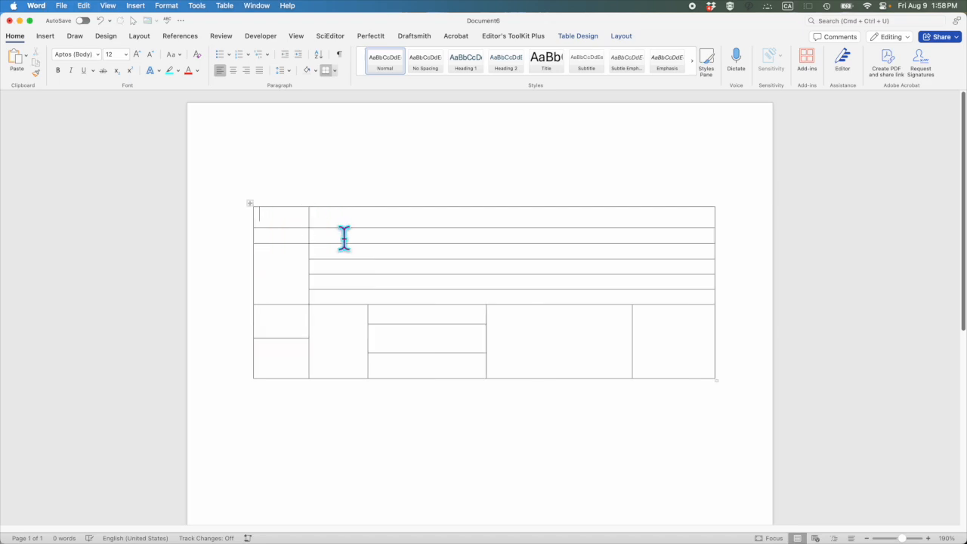
# Add a row below the table's fourth row and another row below its second row
pyautogui.click(717, 268)
pyautogui.press('Return')
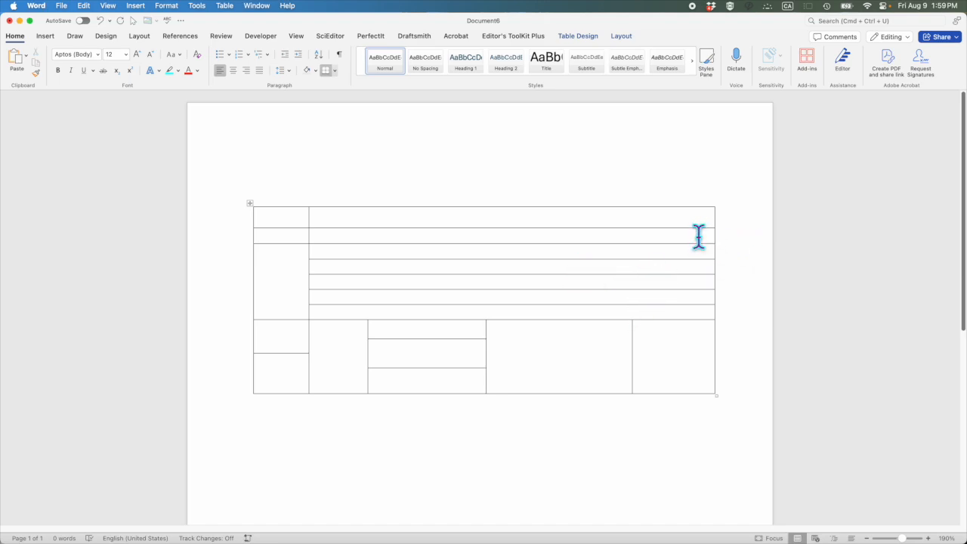
pyautogui.click(326, 236)
pyautogui.press('Return')
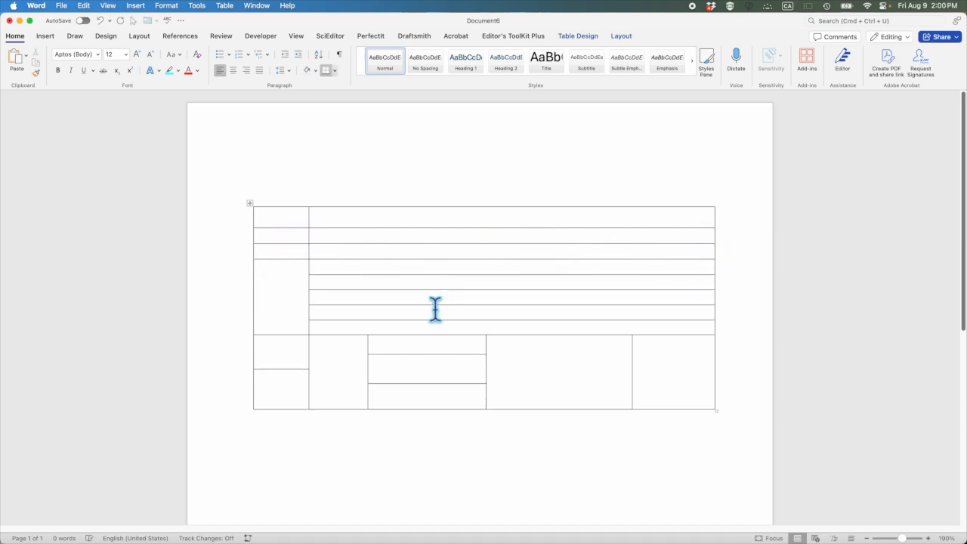
# Add a row beneath the first row of the table's bottom section, starting from the end of that row
pyautogui.click(691, 384)
pyautogui.press('Right')
pyautogui.press('Return')
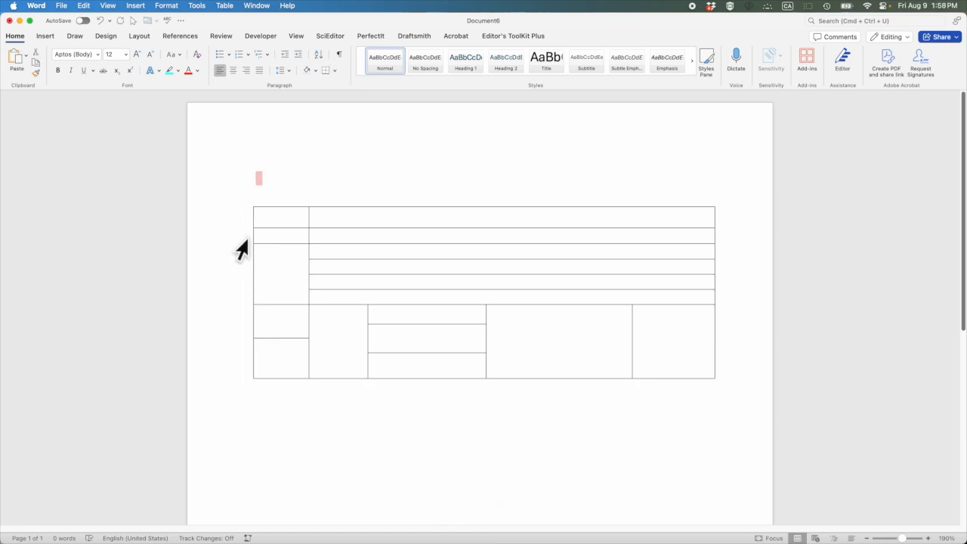
pyautogui.click(236, 238)
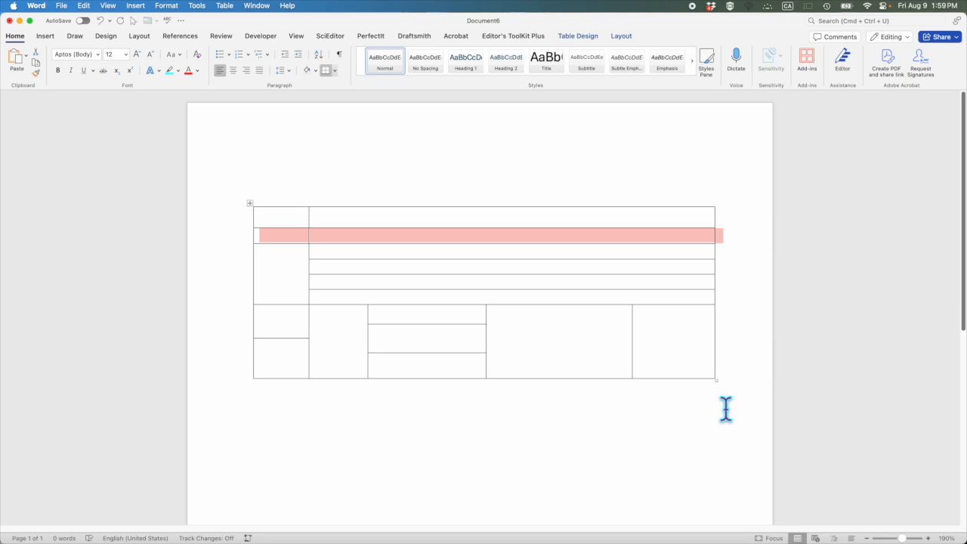
pyautogui.moveTo(574, 268); pyautogui.dragTo(574, 275)
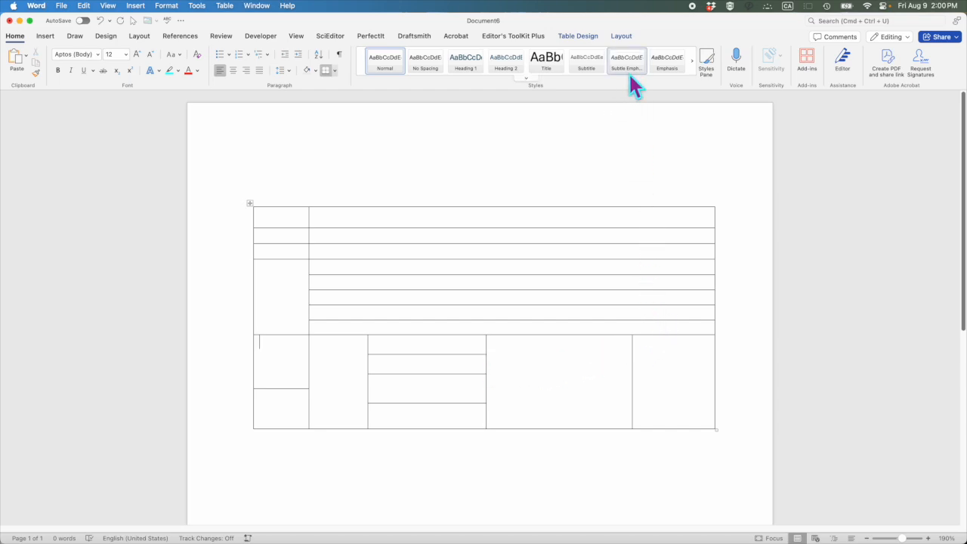
# Use the Eraser to remove the border between the two uppermost wide cells, merging them
pyautogui.click(623, 37)
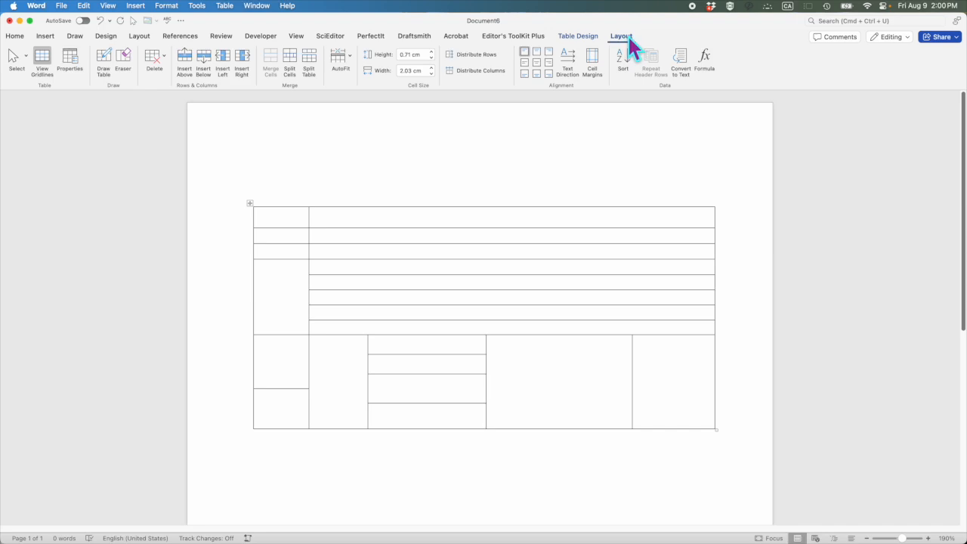
pyautogui.click(125, 58)
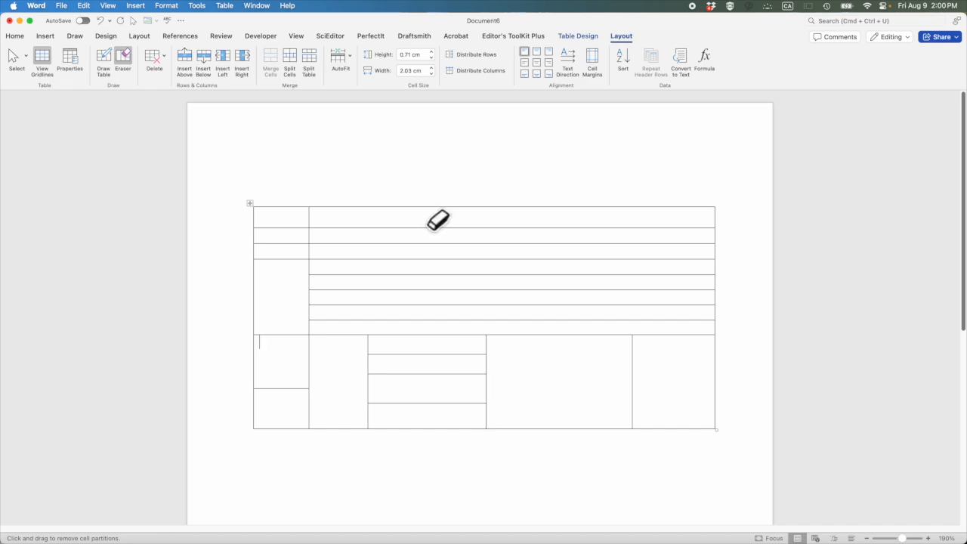
pyautogui.moveTo(398, 213); pyautogui.dragTo(559, 236)
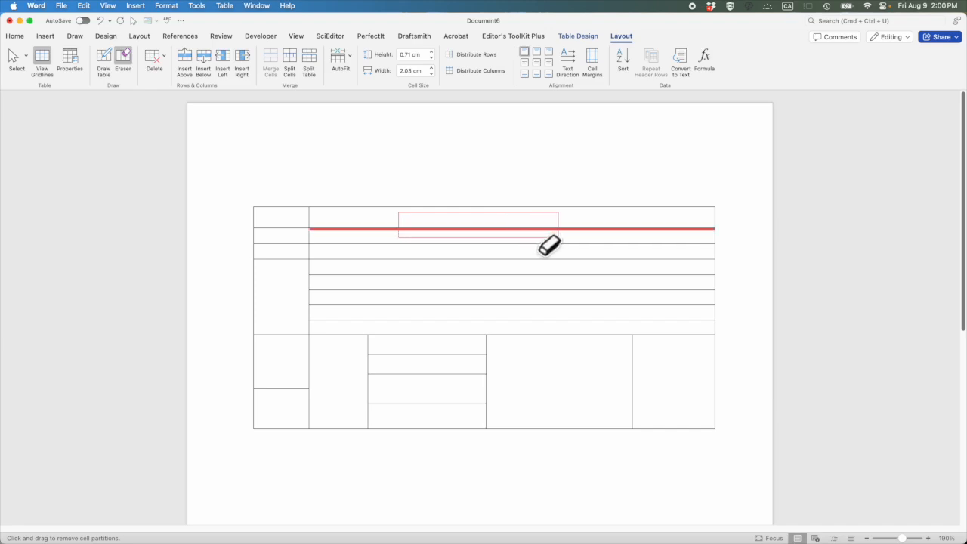
pyautogui.moveTo(558, 236); pyautogui.dragTo(559, 236)
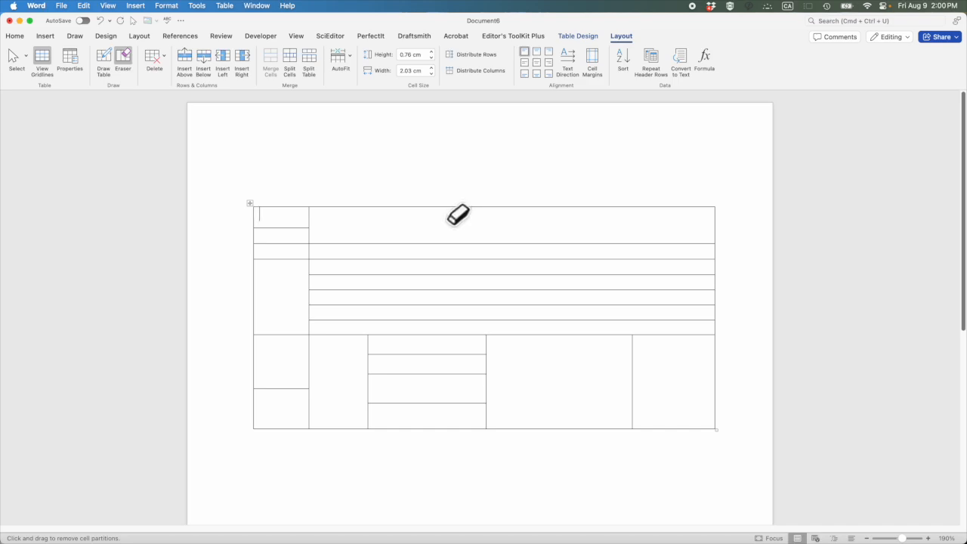
pyautogui.click(508, 226)
pyautogui.click(539, 246)
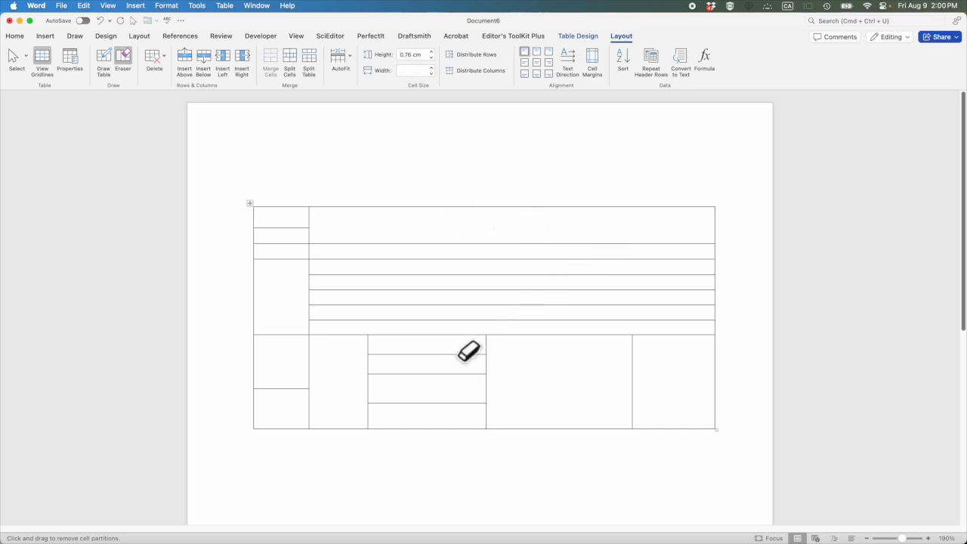
pyautogui.click(475, 344)
pyautogui.press('Down')
pyautogui.press('Up')
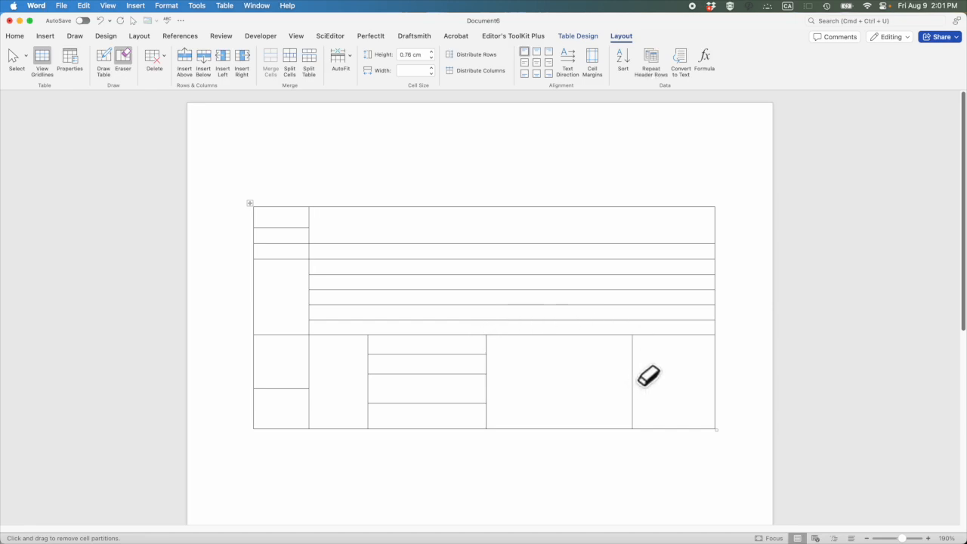
# Erase the vertical border between the bottom section's last two cells and the four horizontal borders between the middle section's upper five wide cells
pyautogui.moveTo(663, 359); pyautogui.dragTo(604, 361)
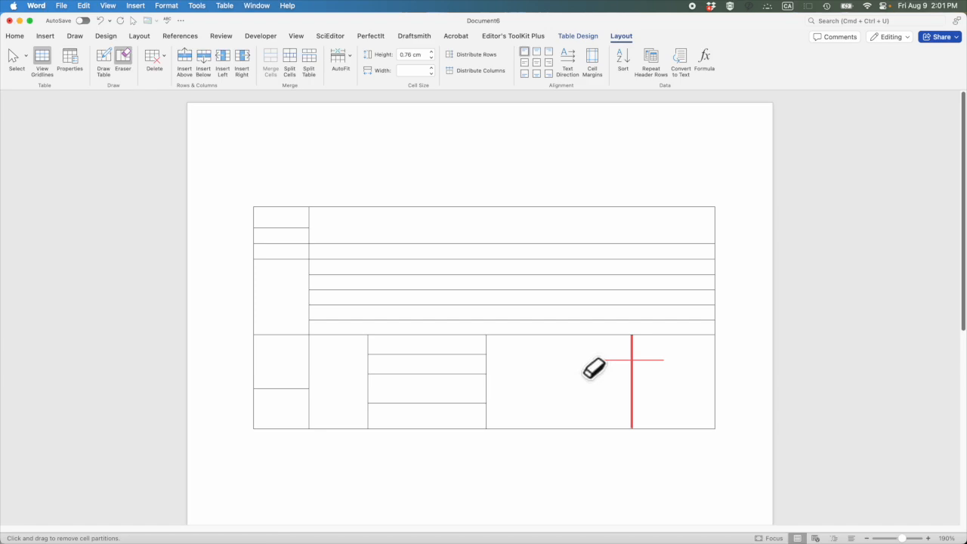
pyautogui.moveTo(604, 361); pyautogui.dragTo(605, 363)
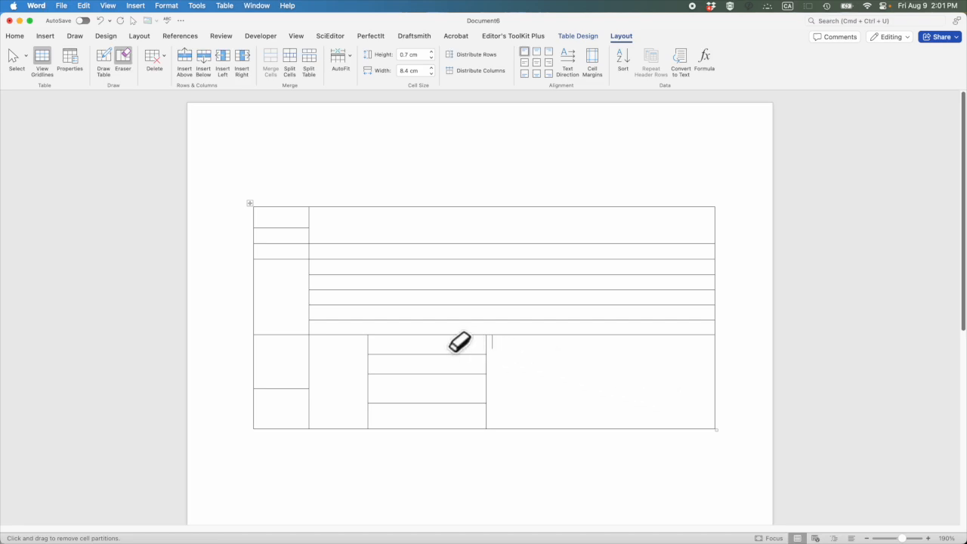
pyautogui.moveTo(453, 311); pyautogui.dragTo(451, 262)
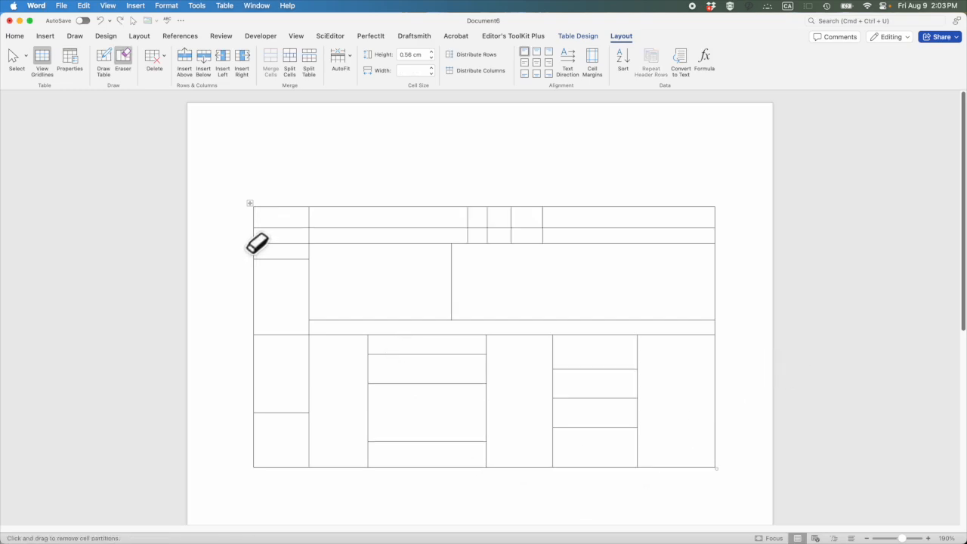
# Try deleting the table's top two rows and then its first column with the Eraser, and undo both deletions
pyautogui.moveTo(247, 234)
pyautogui.mouseDown()
pyautogui.moveTo(697, 235)
pyautogui.moveTo(727, 247)
pyautogui.mouseUp()
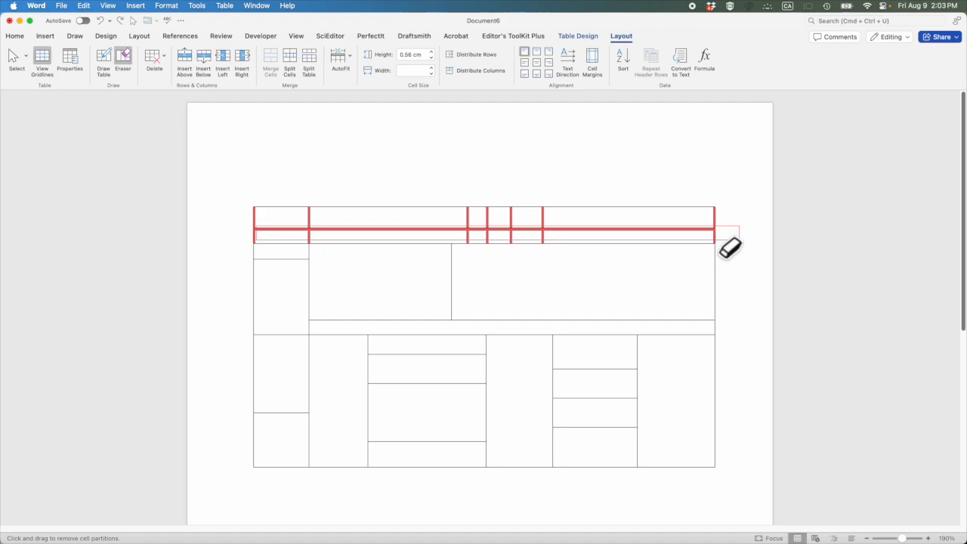
pyautogui.moveTo(729, 248); pyautogui.dragTo(731, 249)
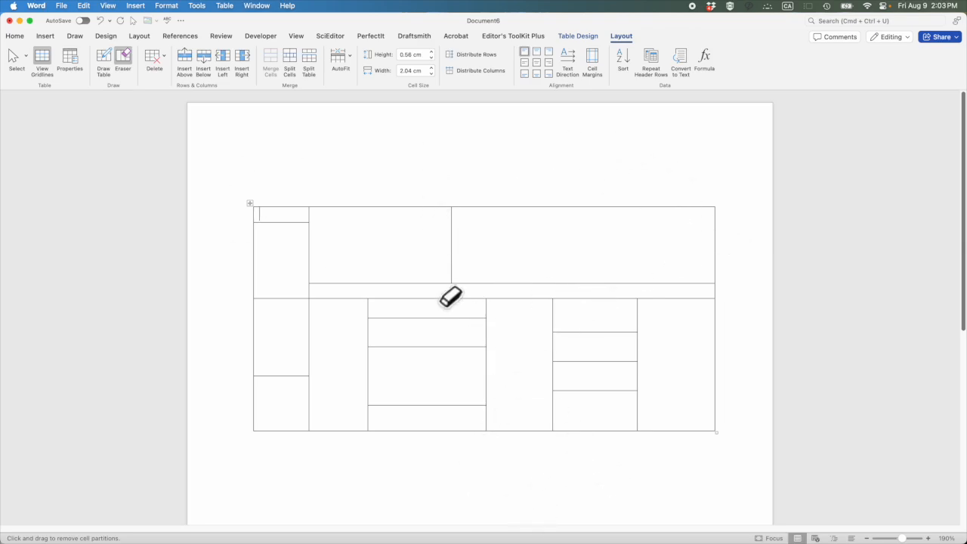
pyautogui.moveTo(288, 185)
pyautogui.mouseDown()
pyautogui.moveTo(296, 349)
pyautogui.moveTo(283, 440)
pyautogui.mouseUp()
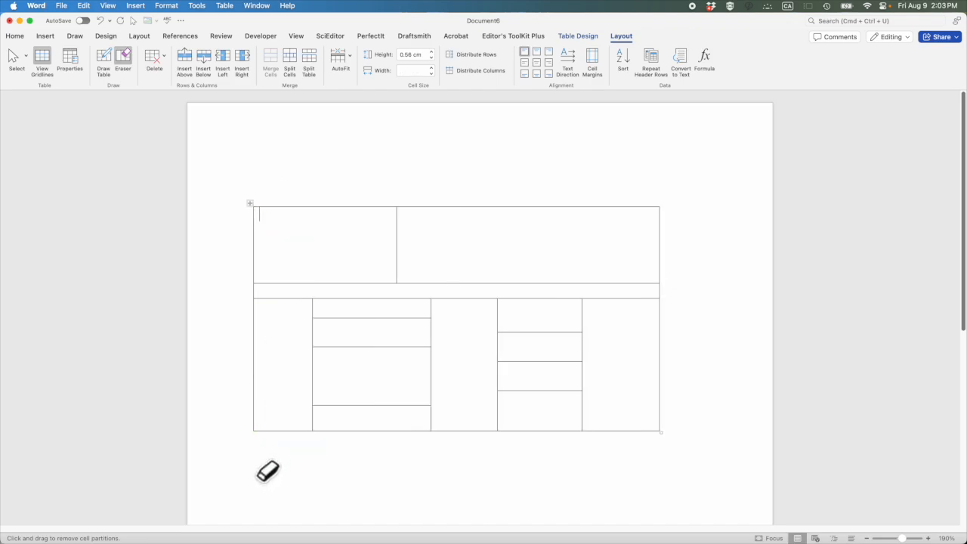
pyautogui.press('super+z')
pyautogui.press('super+z')
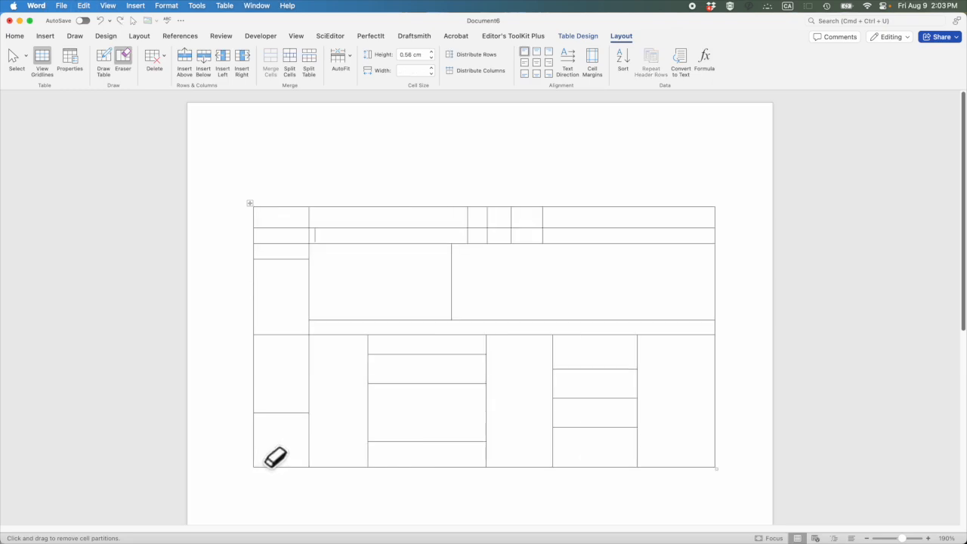
# Try deleting the whole first column by erasing from above the table to below it, and undo the deletion
pyautogui.moveTo(297, 214); pyautogui.dragTo(281, 440)
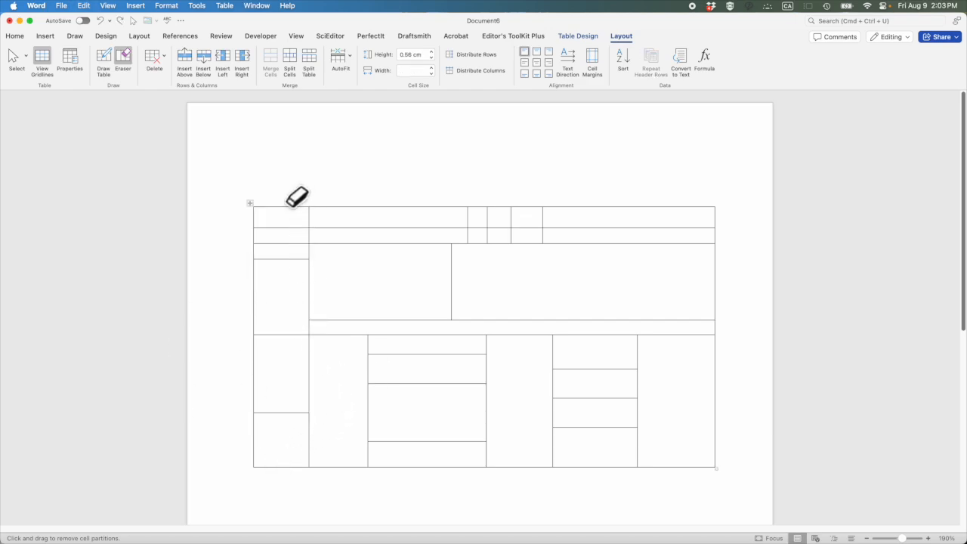
pyautogui.moveTo(293, 187); pyautogui.dragTo(276, 492)
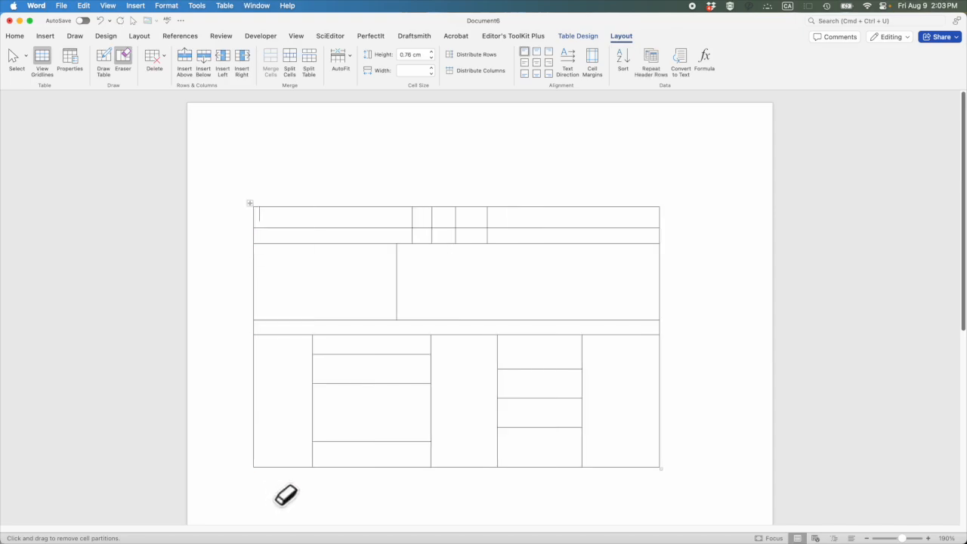
pyautogui.press('super+z')
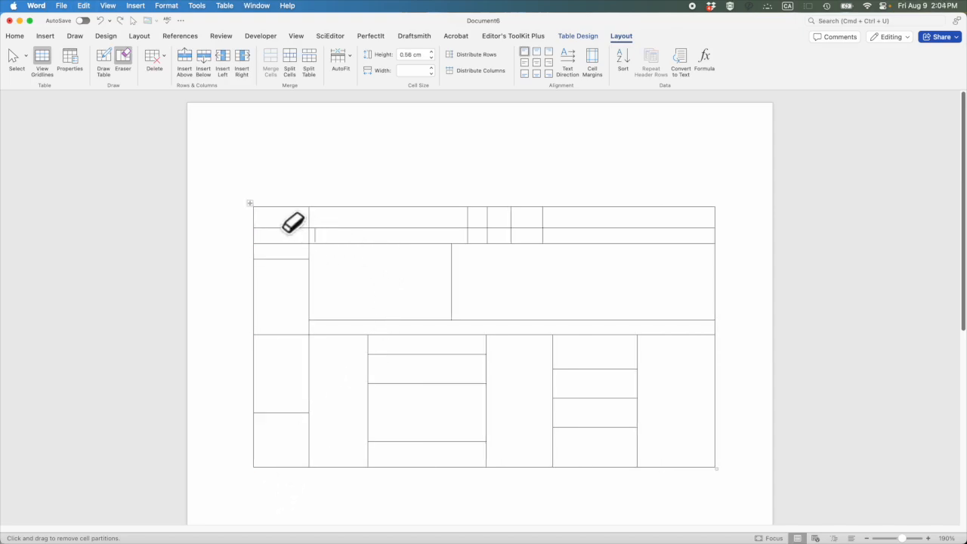
# Try erasing the first row's borders from its second cell to past the table's edge, undo it, and erase across the full row
pyautogui.moveTo(421, 209)
pyautogui.mouseDown()
pyautogui.moveTo(643, 209)
pyautogui.moveTo(736, 223)
pyautogui.mouseUp()
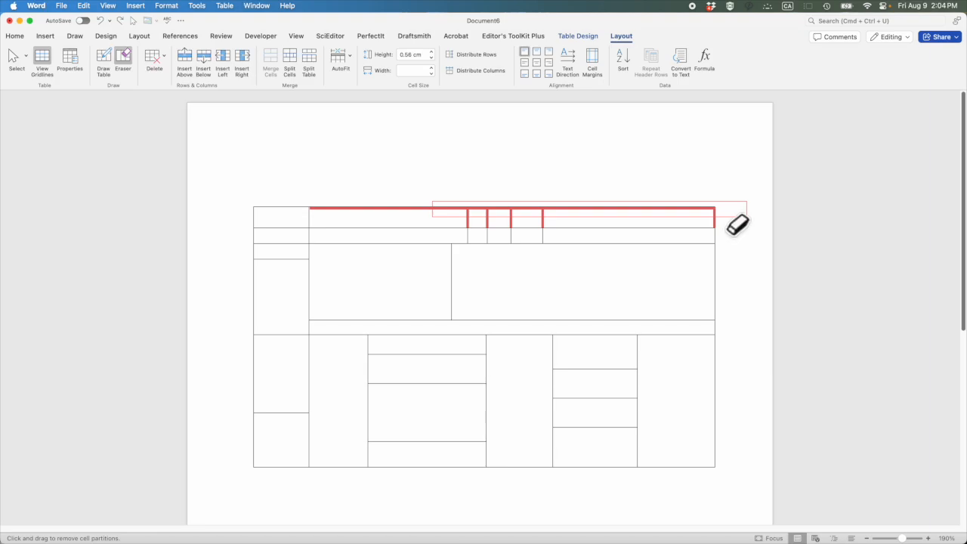
pyautogui.moveTo(736, 223); pyautogui.dragTo(737, 227)
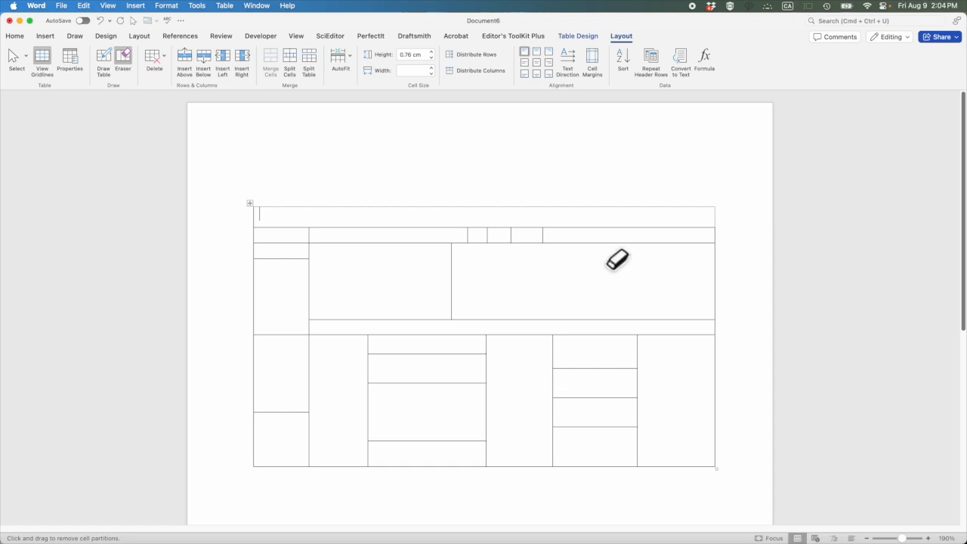
pyautogui.press('super+z')
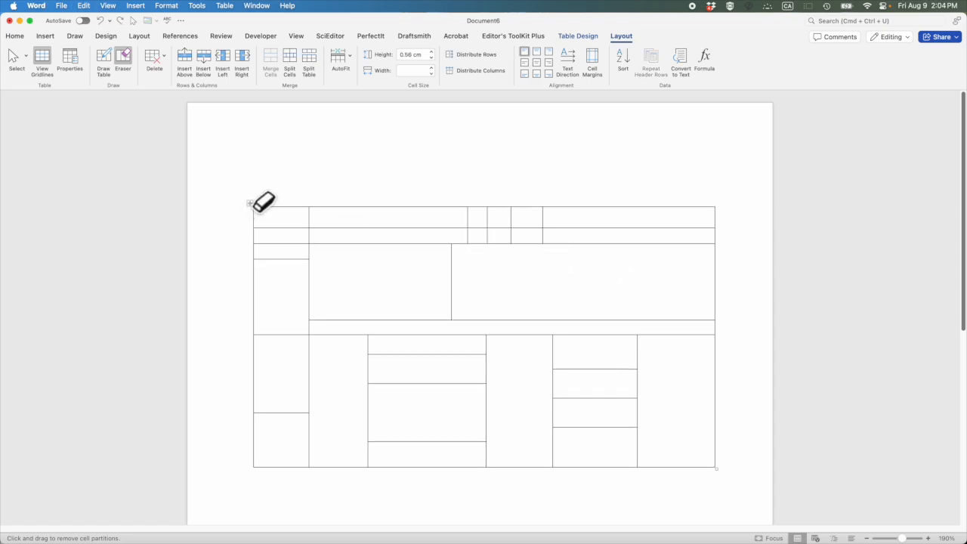
pyautogui.moveTo(248, 210)
pyautogui.mouseDown()
pyautogui.moveTo(732, 218)
pyautogui.moveTo(241, 212)
pyautogui.moveTo(224, 204)
pyautogui.moveTo(233, 235)
pyautogui.moveTo(723, 235)
pyautogui.mouseUp()
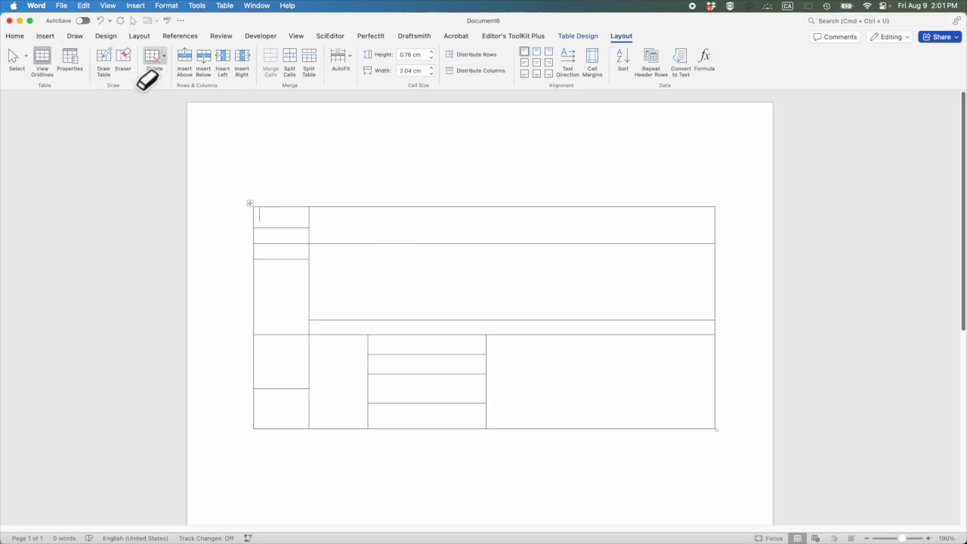
# Use Draw Table to add two vertical borders to the bottom section's last large cell, splitting it into three columns
pyautogui.click(102, 62)
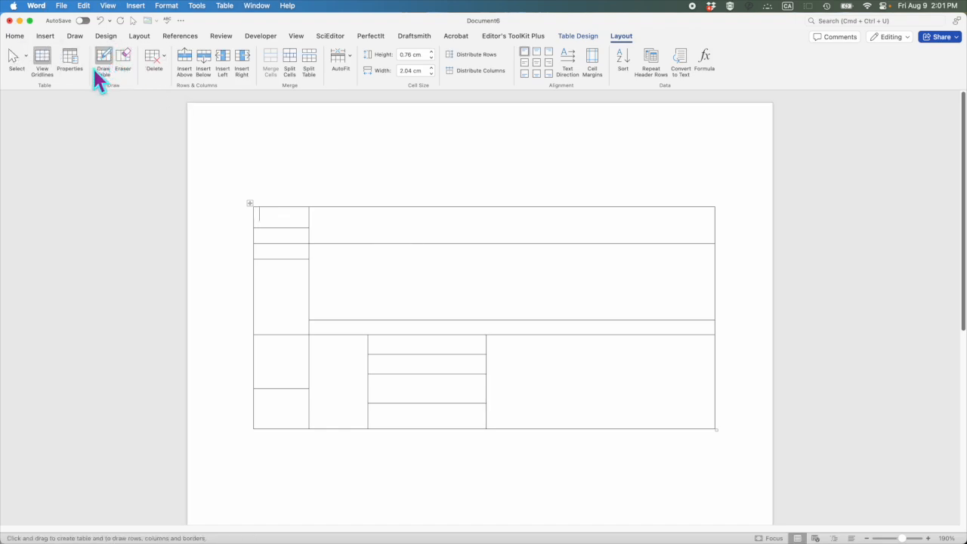
pyautogui.click(47, 37)
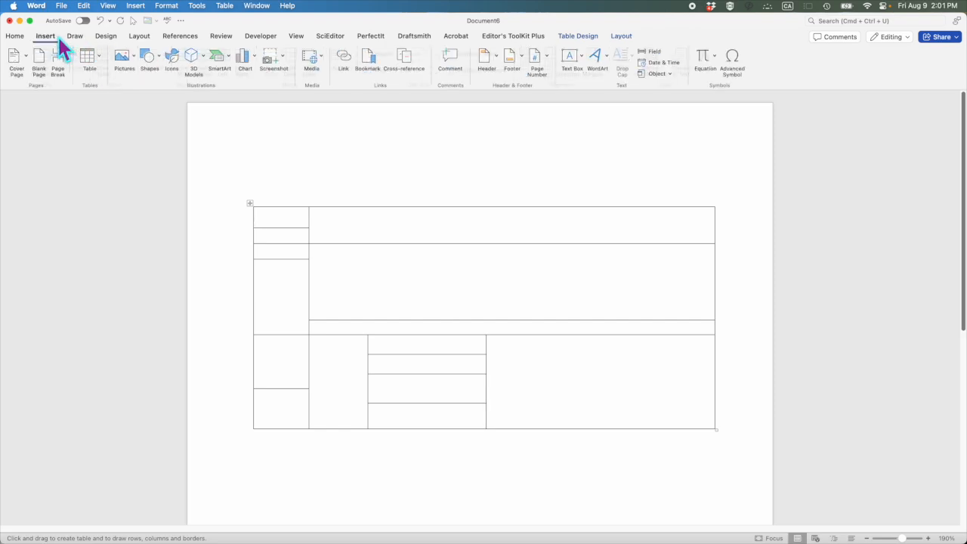
pyautogui.click(97, 58)
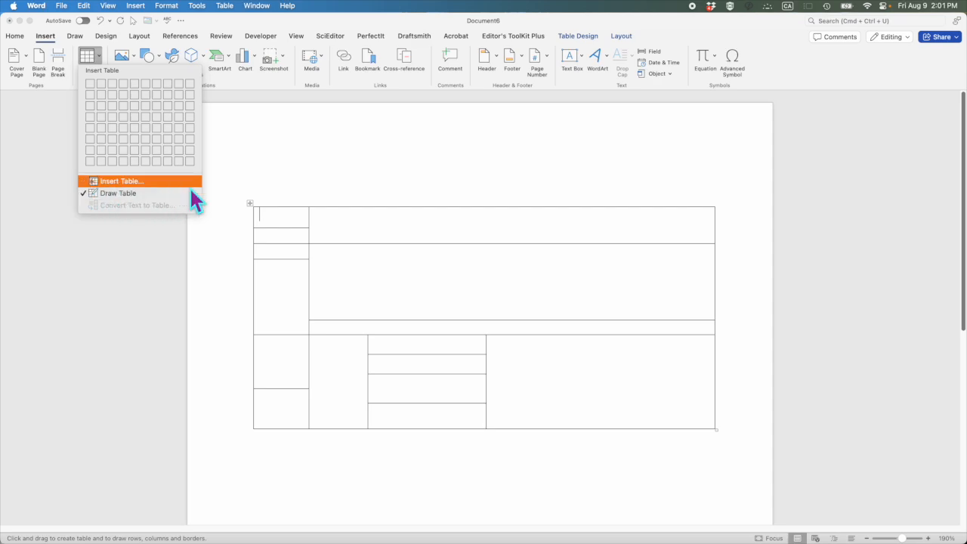
pyautogui.click(621, 36)
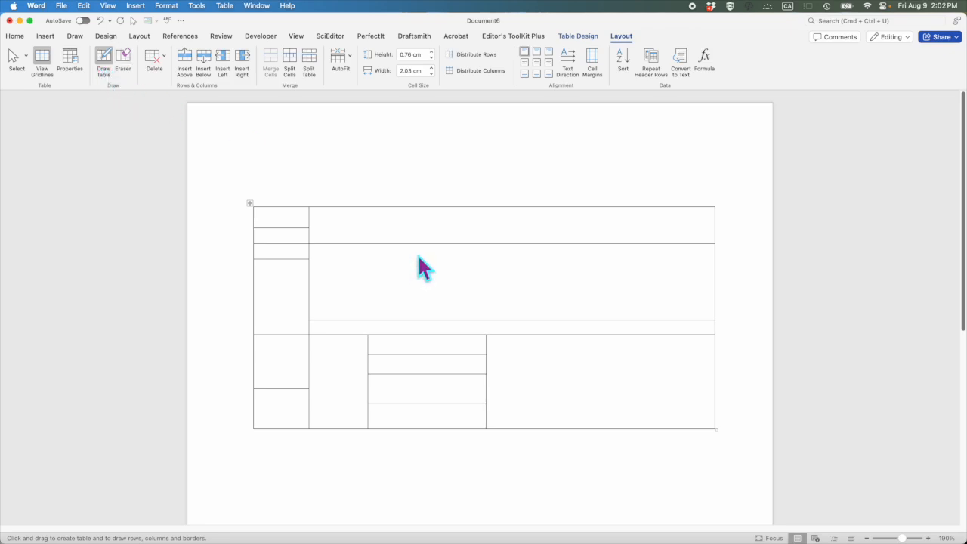
pyautogui.moveTo(552, 346); pyautogui.dragTo(552, 428)
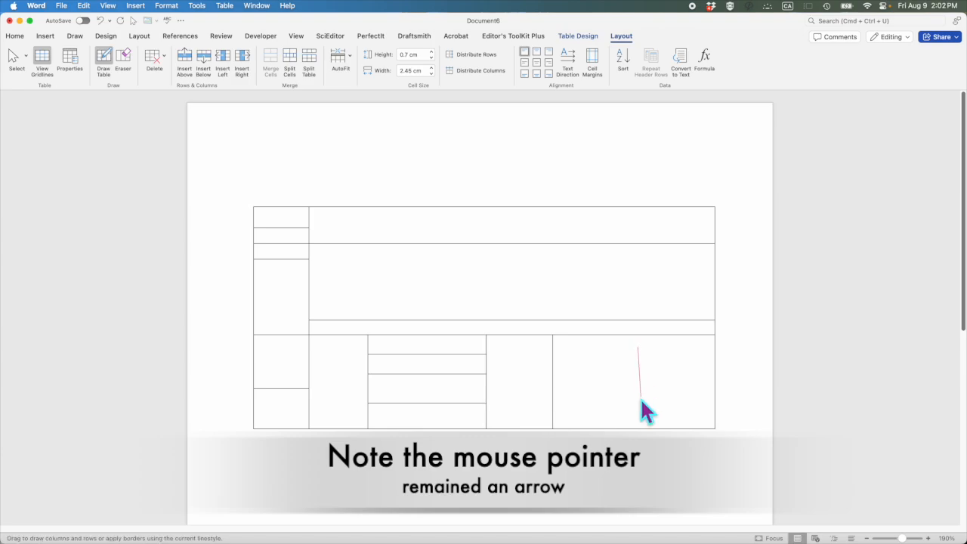
pyautogui.moveTo(641, 412); pyautogui.dragTo(644, 385)
# Draw three horizontal borders in the middle of the three new columns and a vertical border through the tall wide cell above
pyautogui.moveTo(569, 383); pyautogui.dragTo(632, 385)
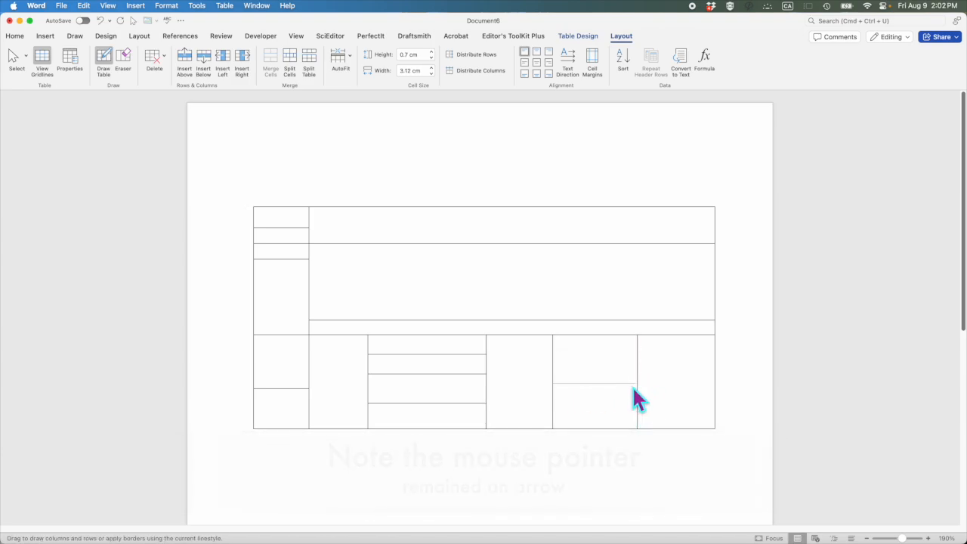
pyautogui.moveTo(567, 364); pyautogui.dragTo(634, 369)
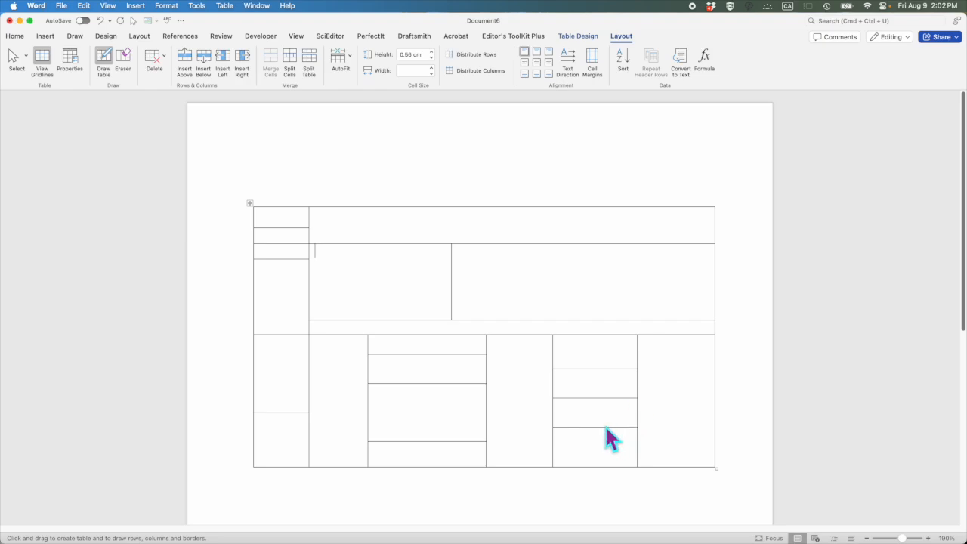
# With Draw Table, split the uppermost wide cell using one horizontal border and four vertical borders
pyautogui.click(50, 36)
pyautogui.click(100, 55)
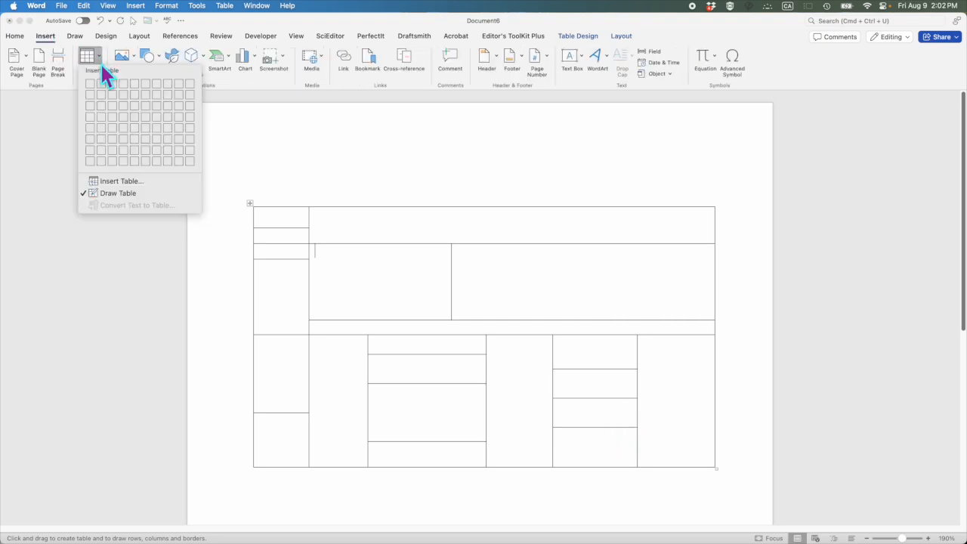
pyautogui.click(114, 193)
pyautogui.moveTo(404, 226)
pyautogui.mouseDown()
pyautogui.moveTo(541, 227)
pyautogui.moveTo(544, 208)
pyautogui.moveTo(511, 242)
pyautogui.mouseUp()
pyautogui.moveTo(468, 208); pyautogui.dragTo(467, 242)
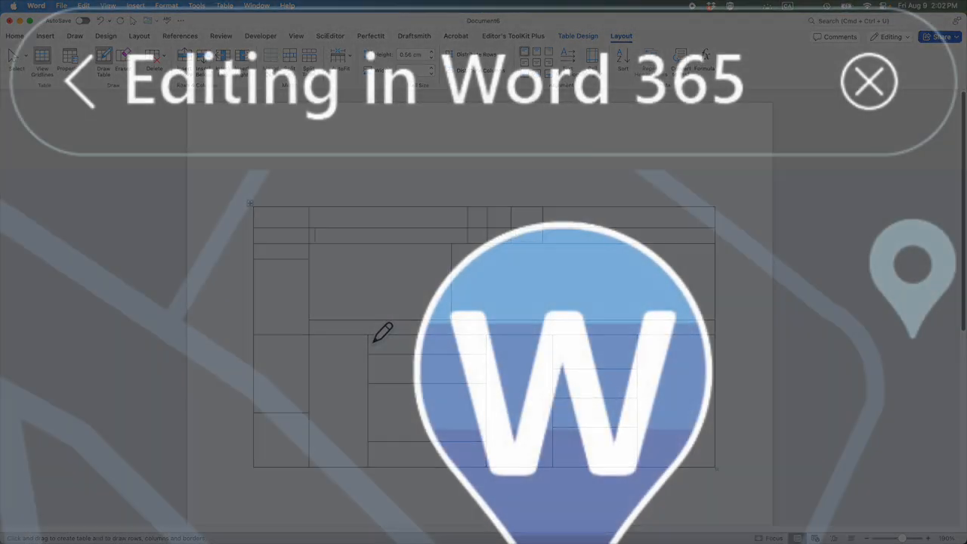